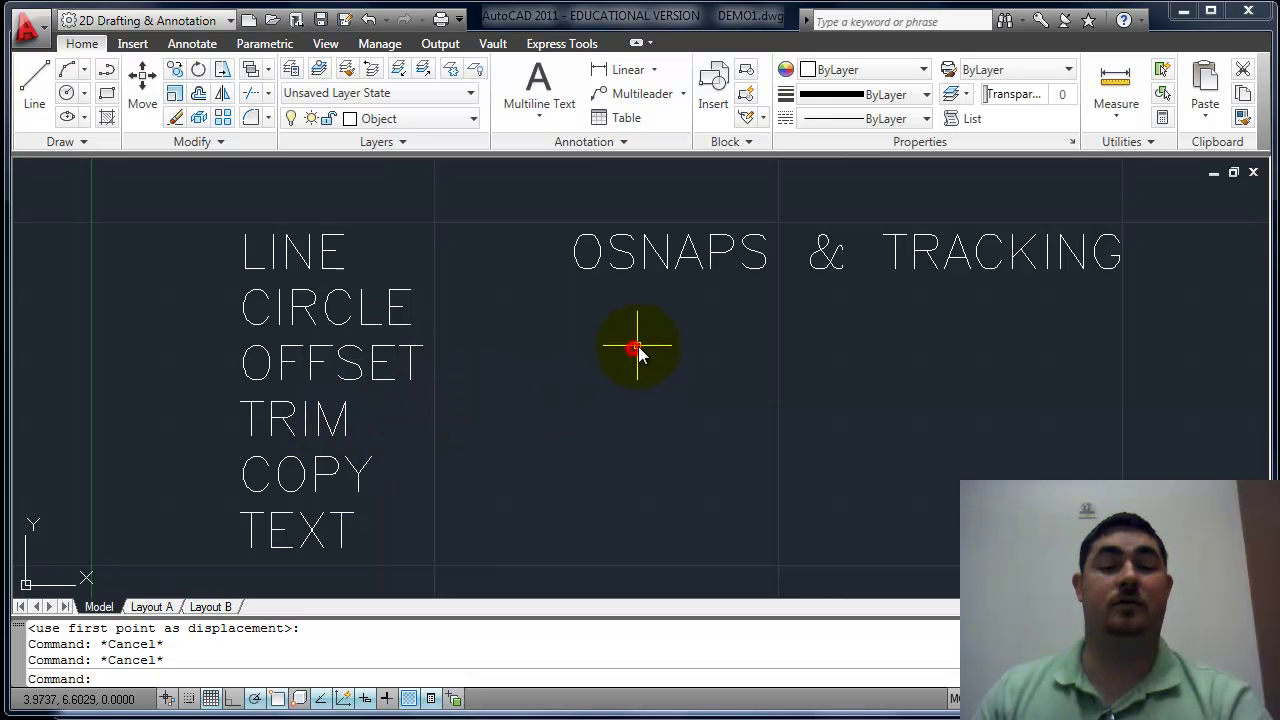
- Delete the OSNAPS & TRACKING heading, keeping only the six-word command list
left_click(624, 267)
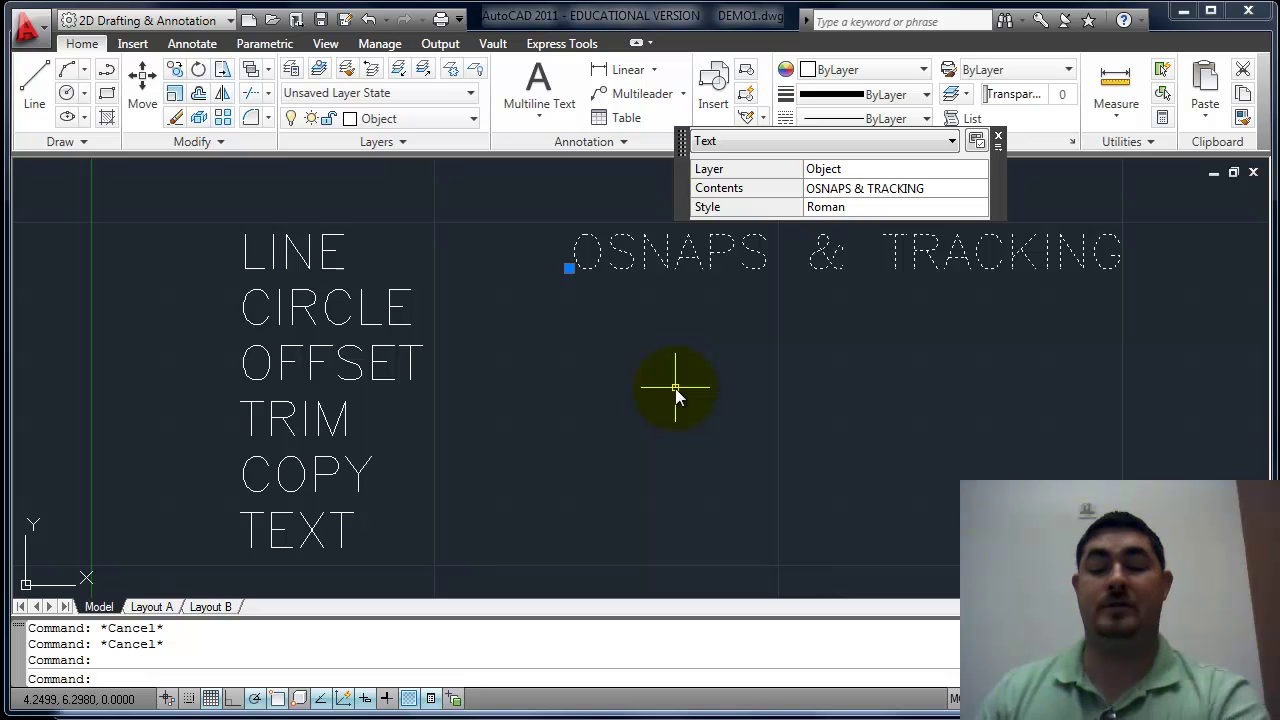
key("Delete")
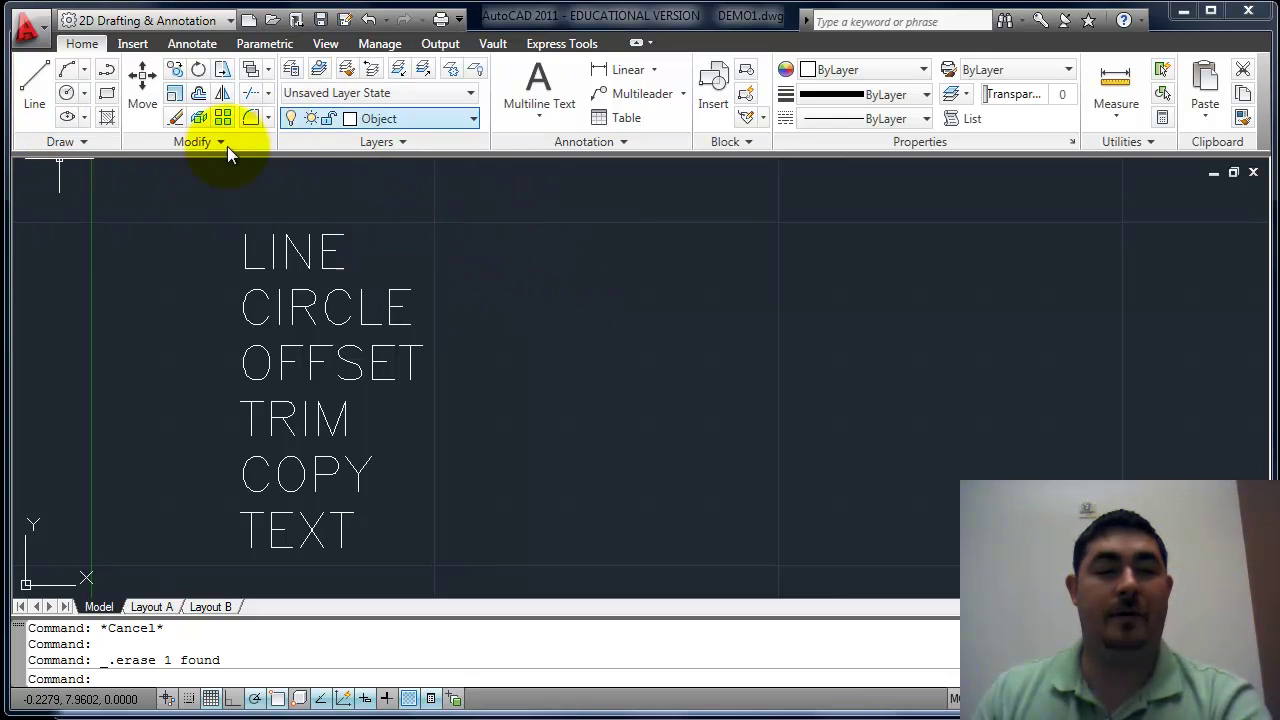
left_click(85, 93)
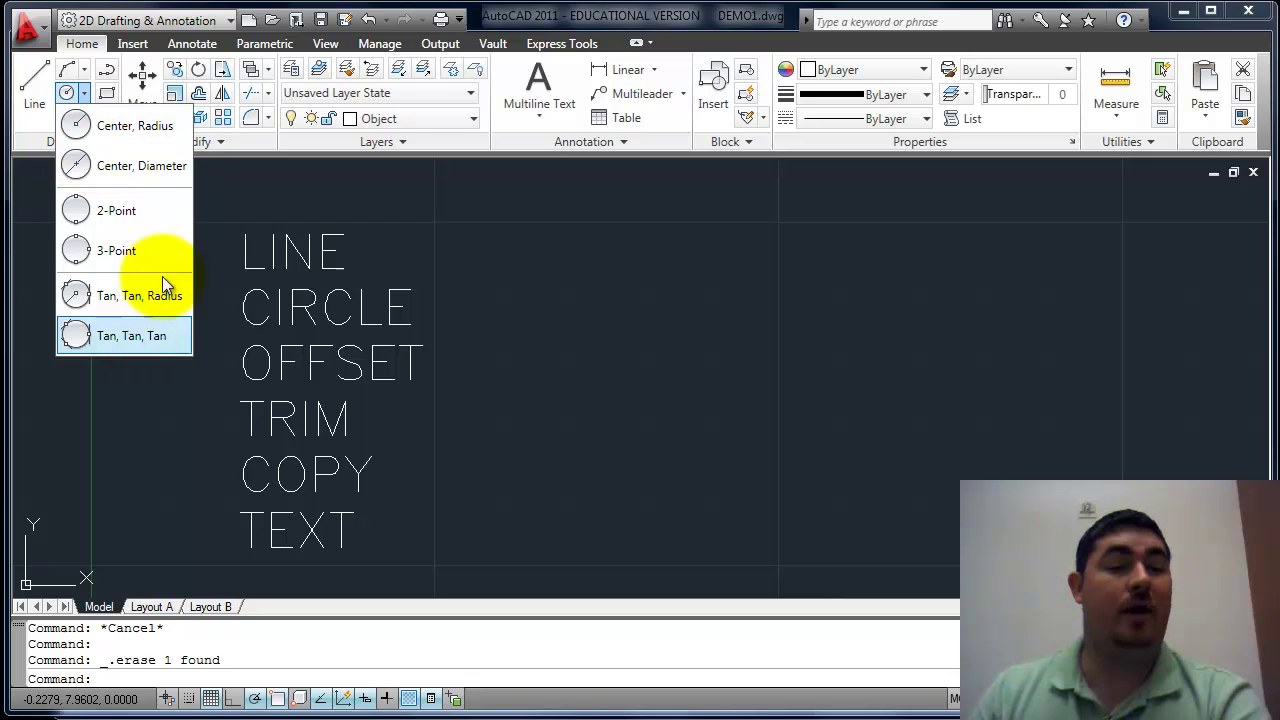
left_click(221, 176)
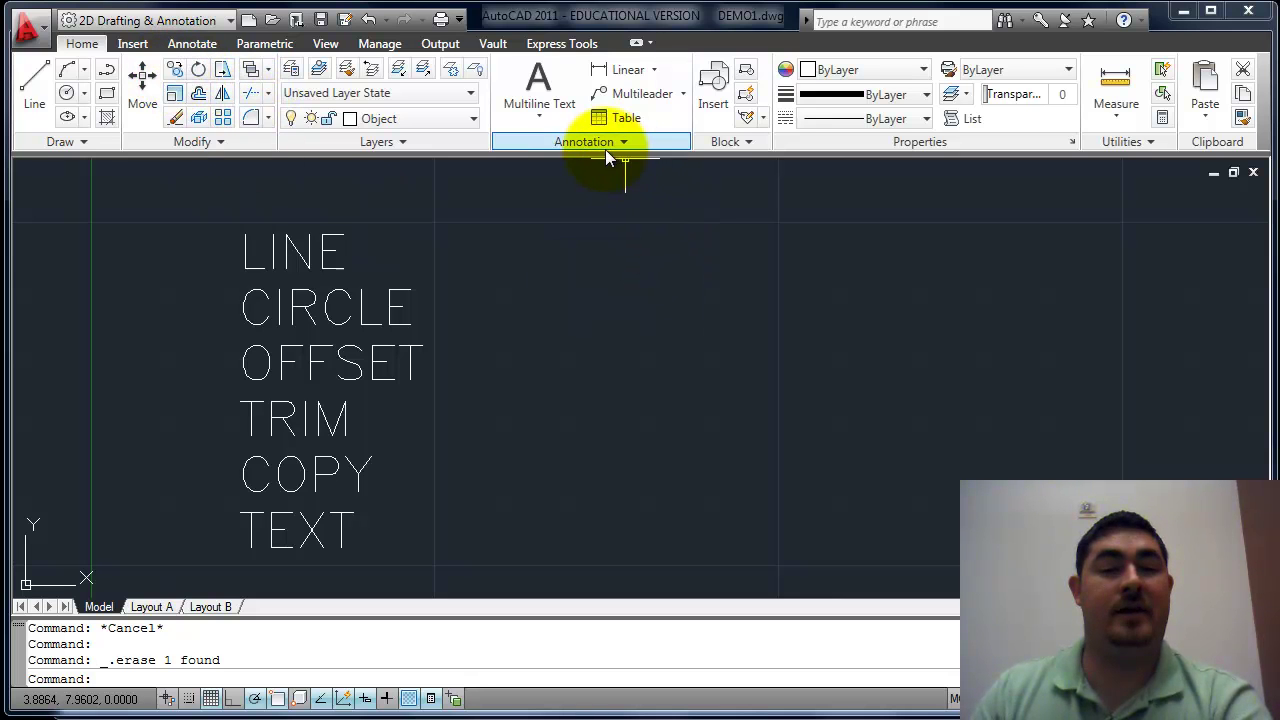
left_click(545, 114)
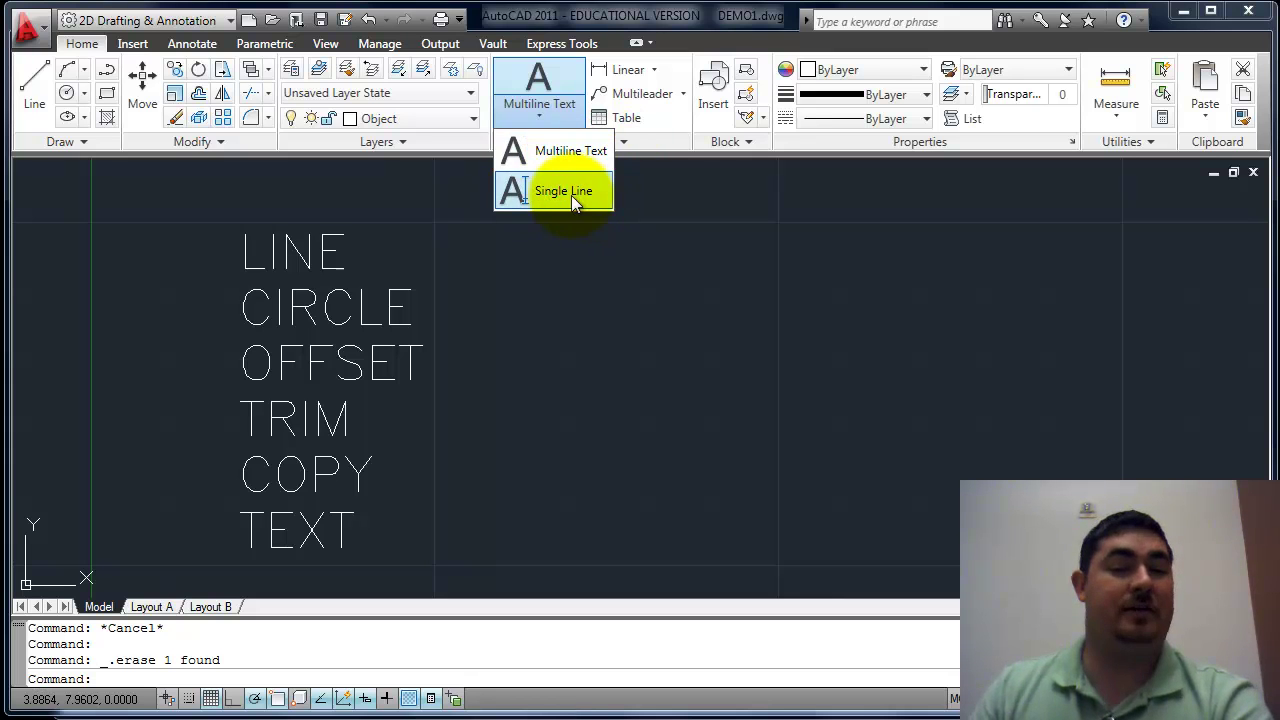
left_click(592, 262)
left_click(314, 250)
left_click(358, 366)
- Cancel the current selection with Esc
key("Escape")
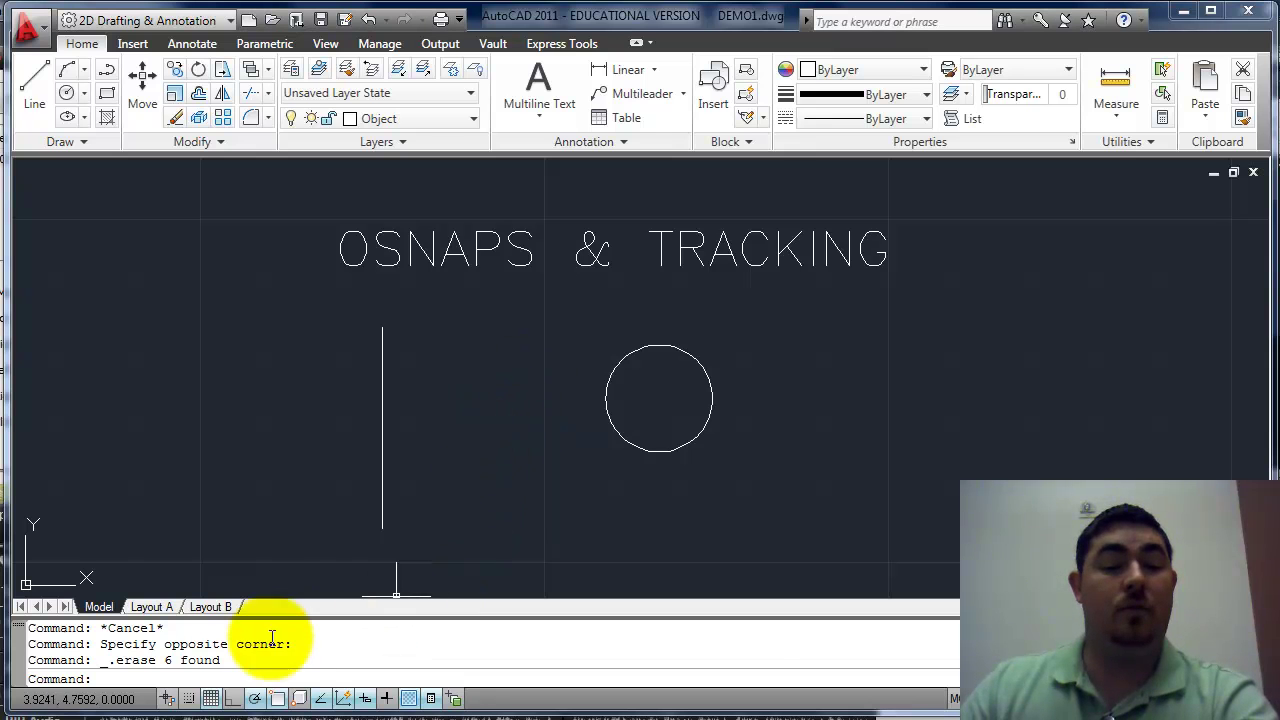
- Open the Drafting Settings Object Snap options from the OSNAP status-bar button
right_click(278, 701)
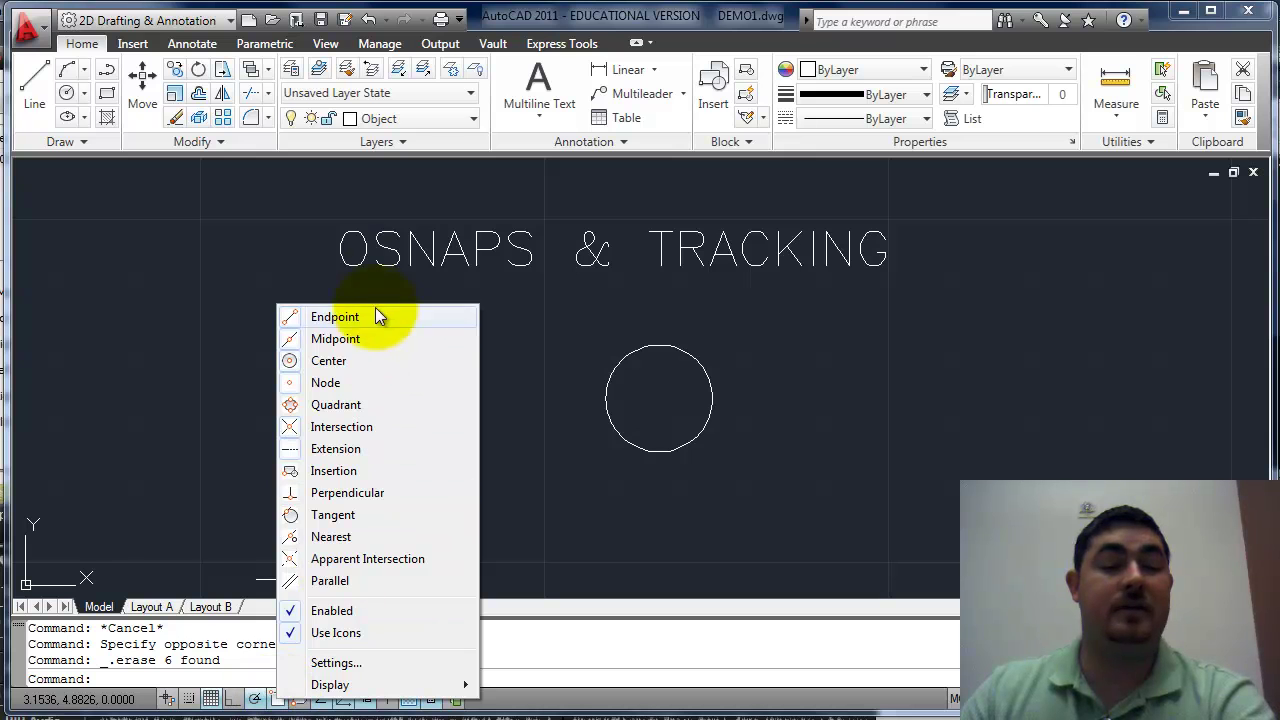
left_click(357, 662)
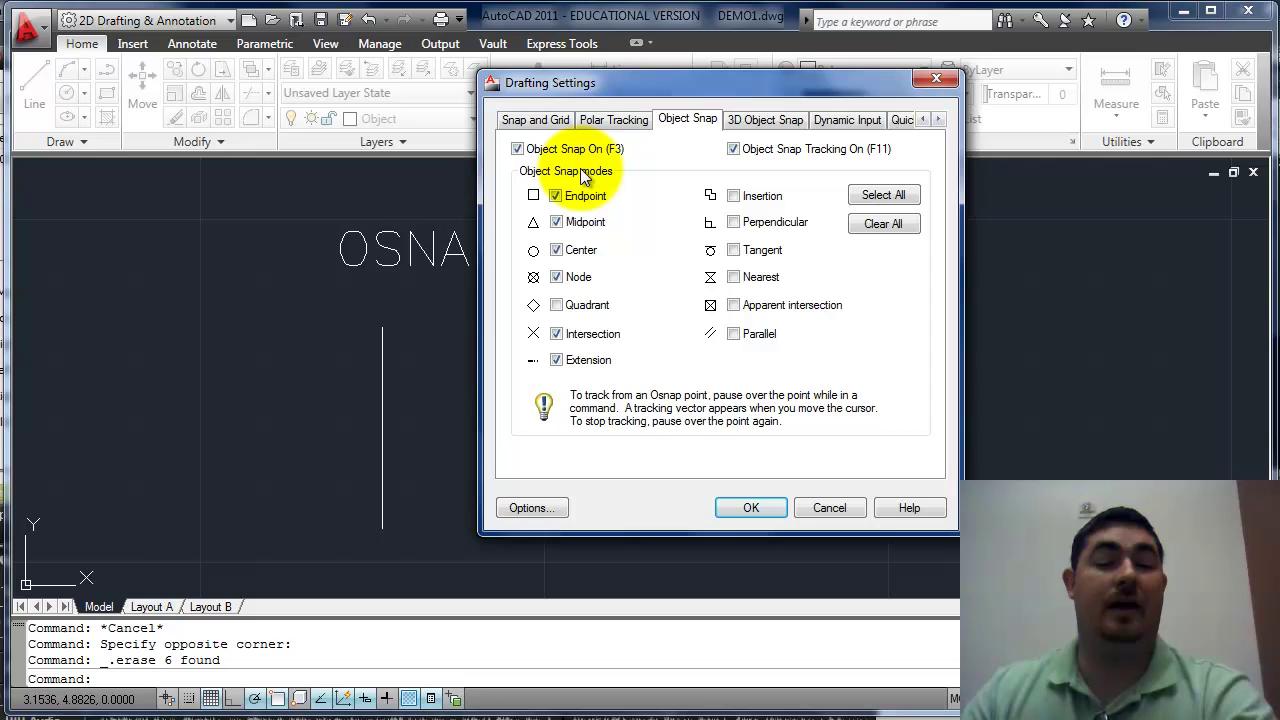
- Apply the object snap settings and start the LINE command with L
left_click(750, 507)
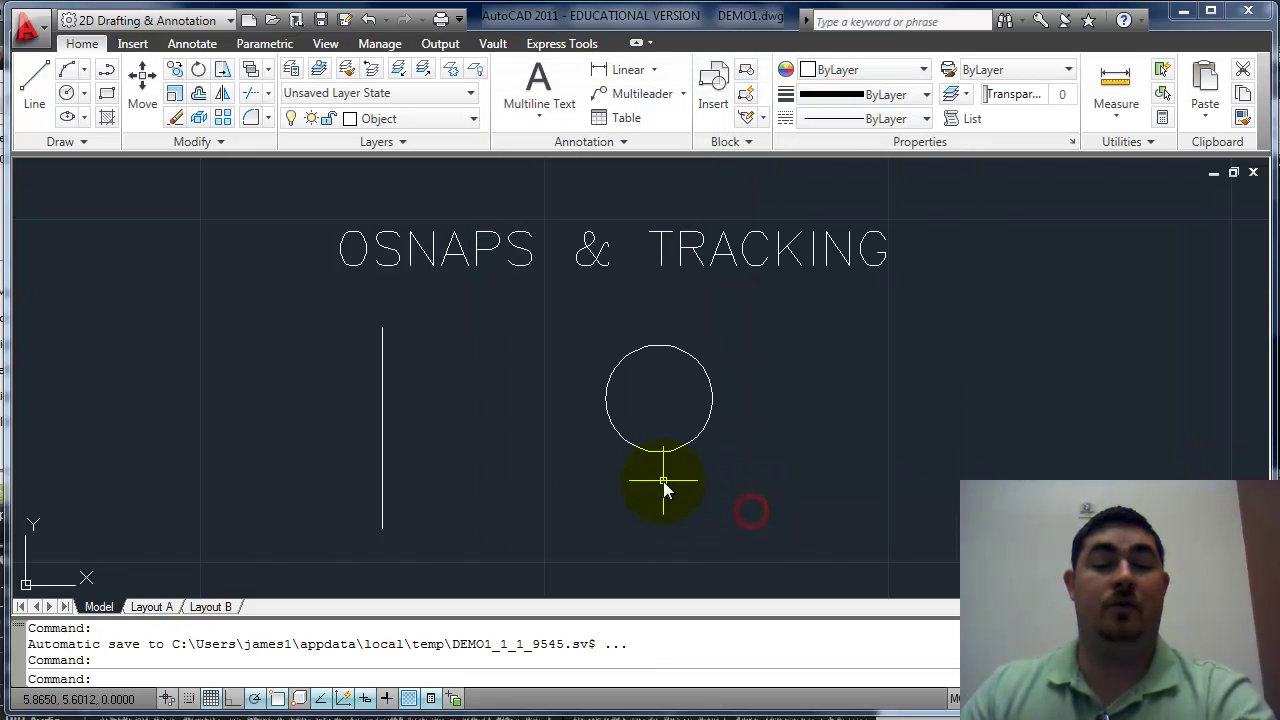
type("L")
key("Return")
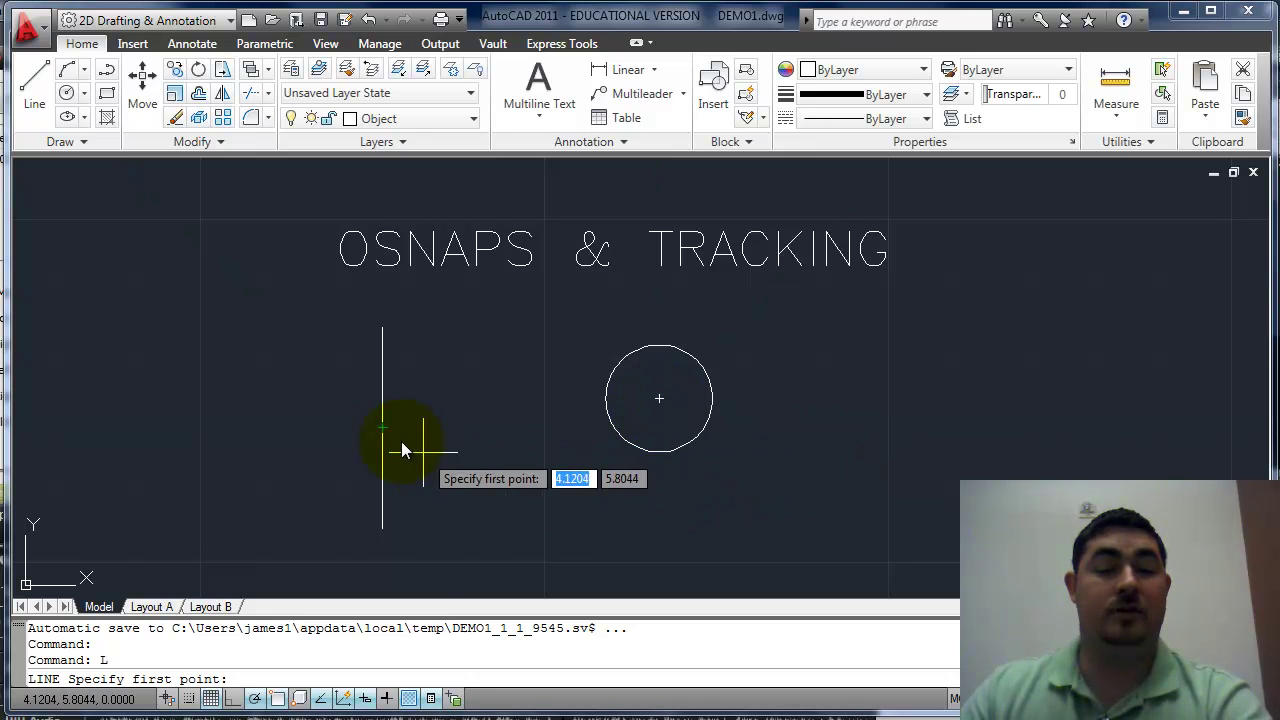
- Draw a line from the circle's left quadrant to the vertical line's bottom endpoint, enabling Ortho
left_click(604, 402)
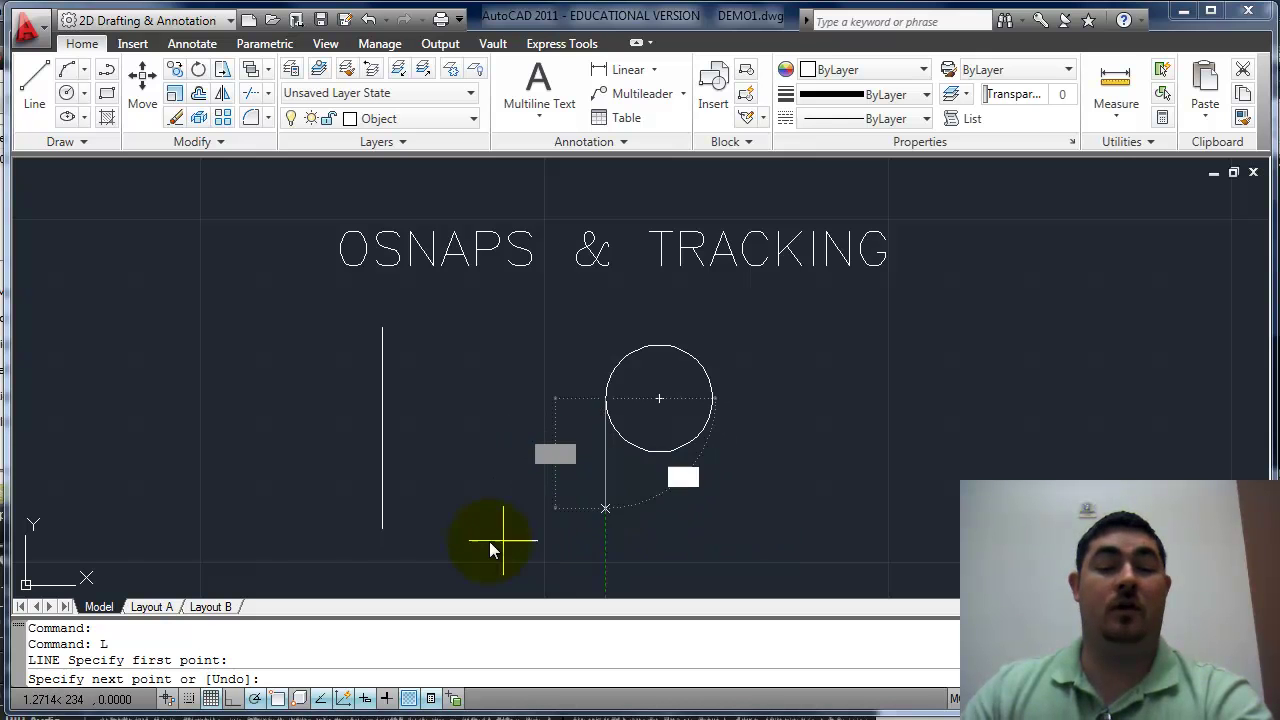
left_click(384, 529)
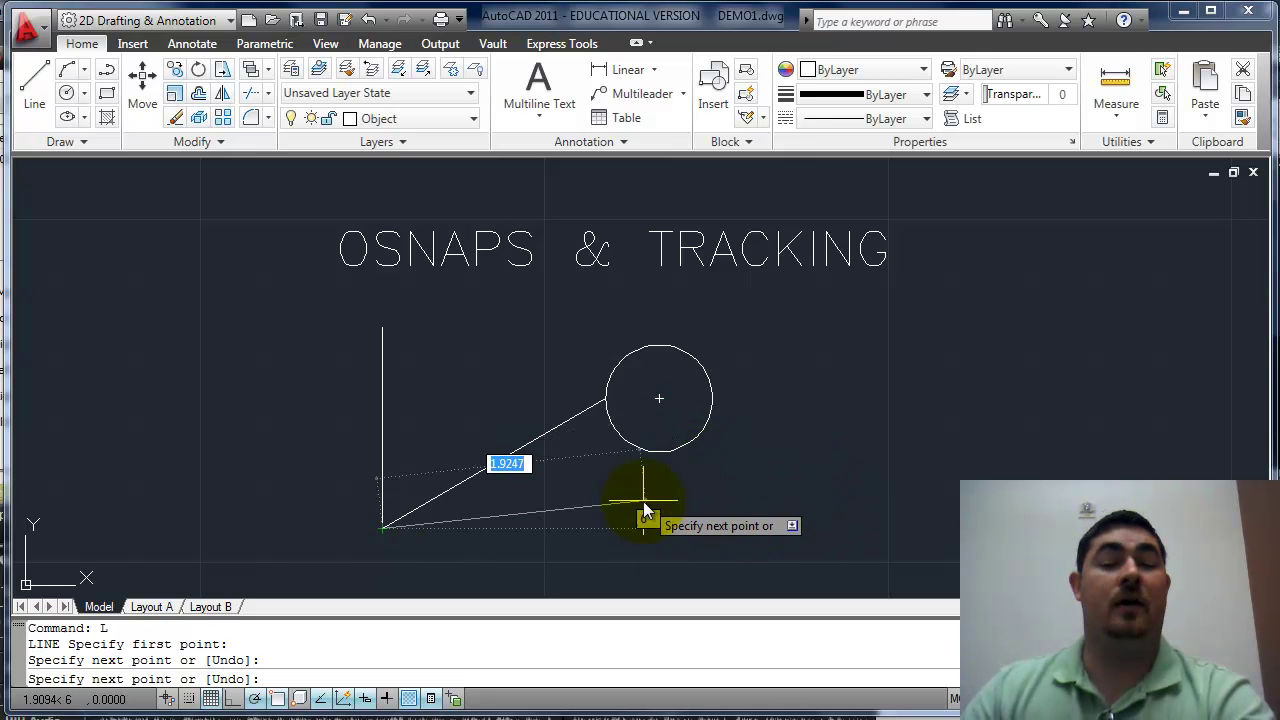
key("F8")
- Continue the line from the vertical line's bottom to a Tangent snap point on the circle
right_click(592, 477, "shift")
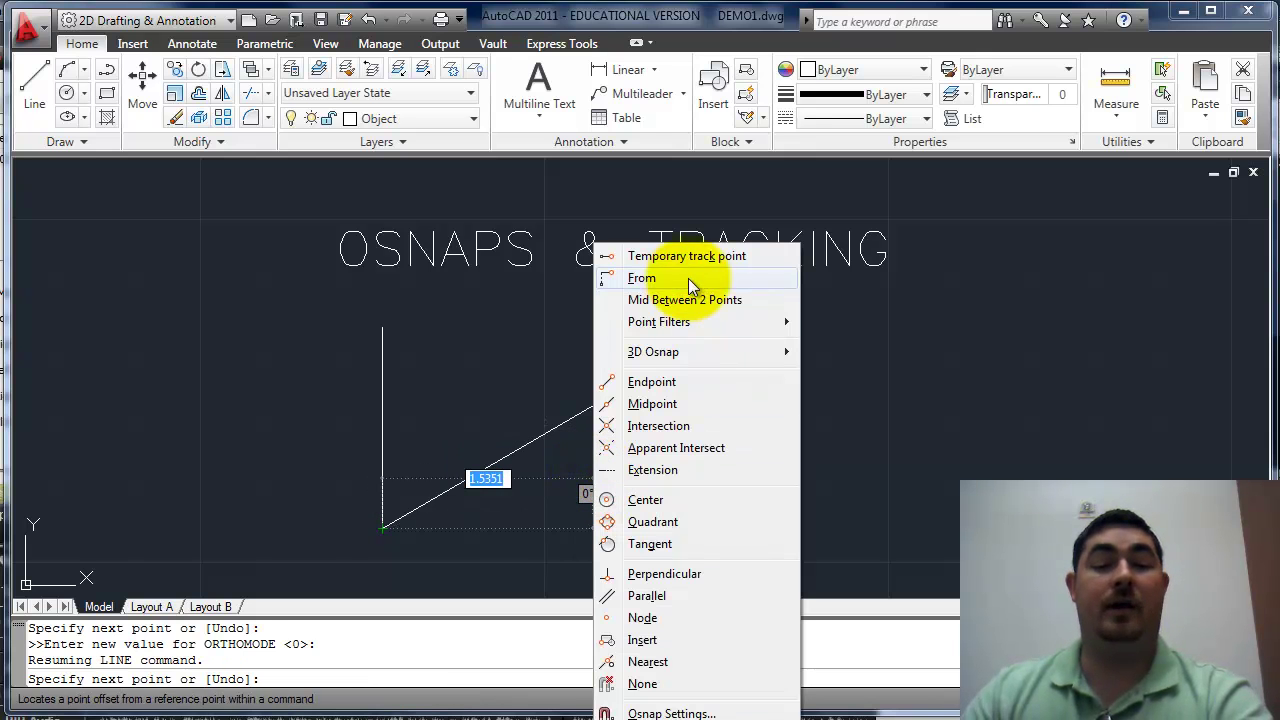
left_click(648, 544)
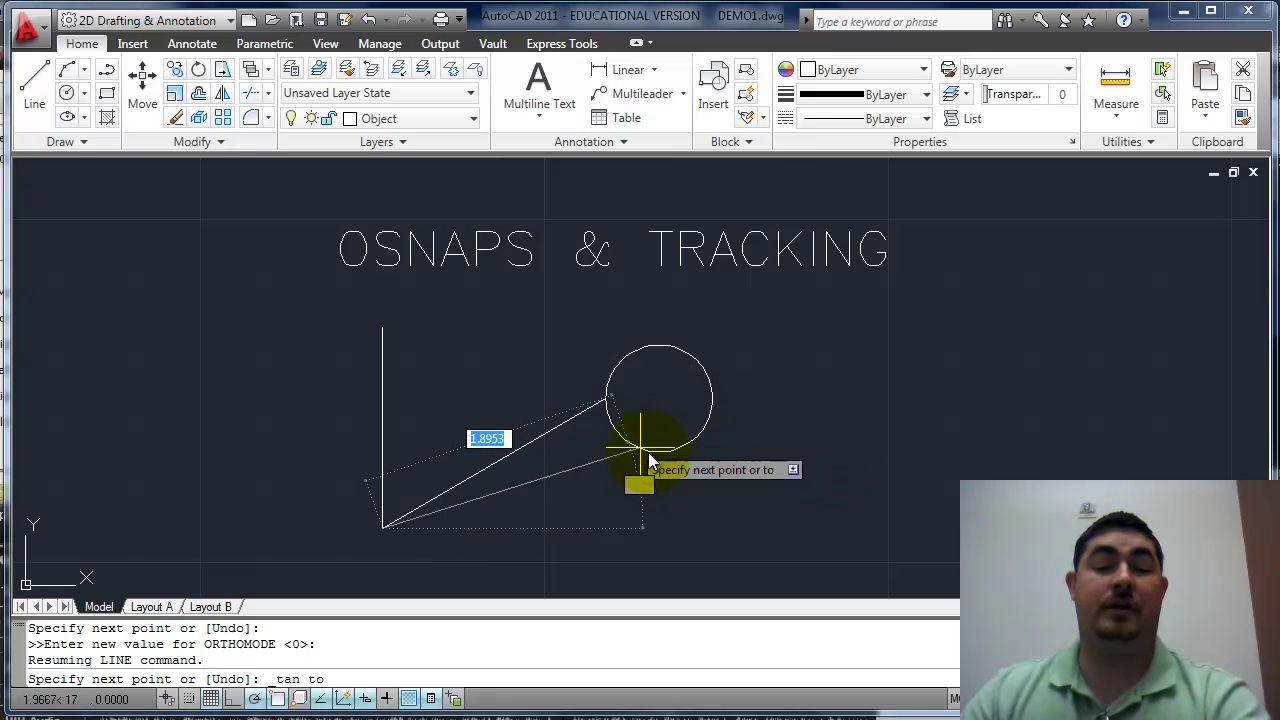
left_click(709, 403)
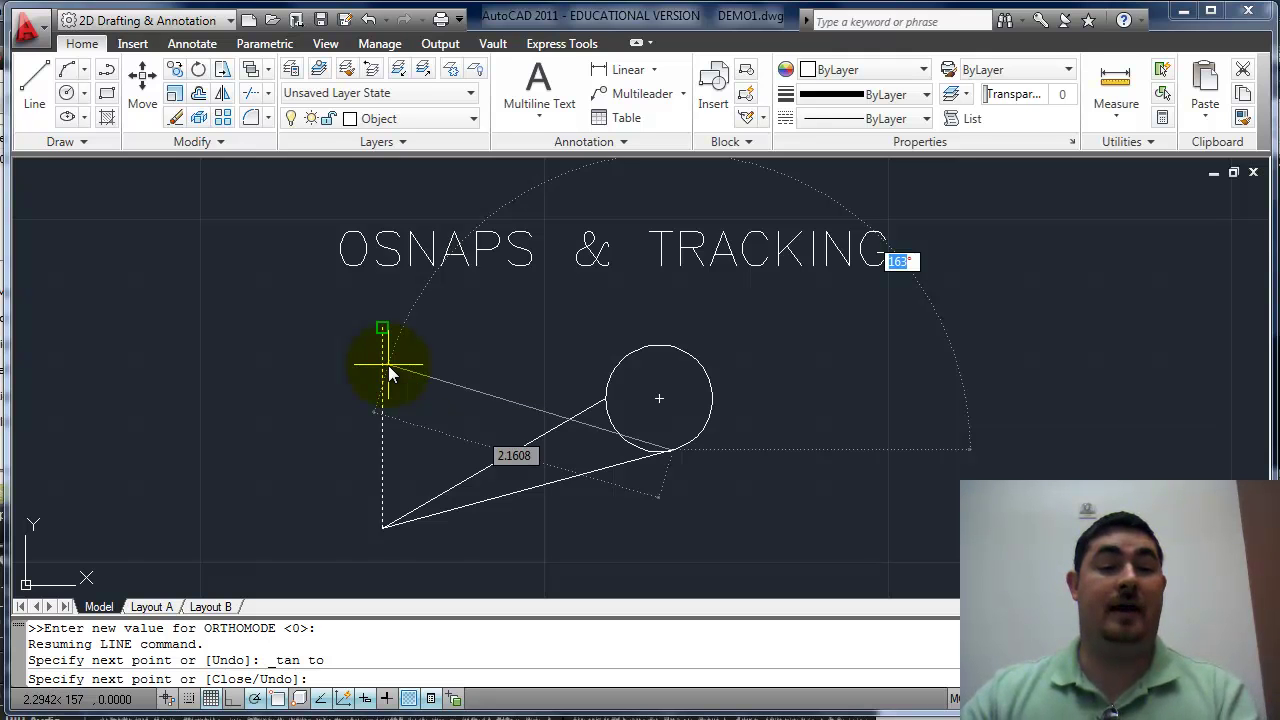
- End the next line segment at an intersection snap point on the vertical line
left_click(390, 373)
left_click(390, 373)
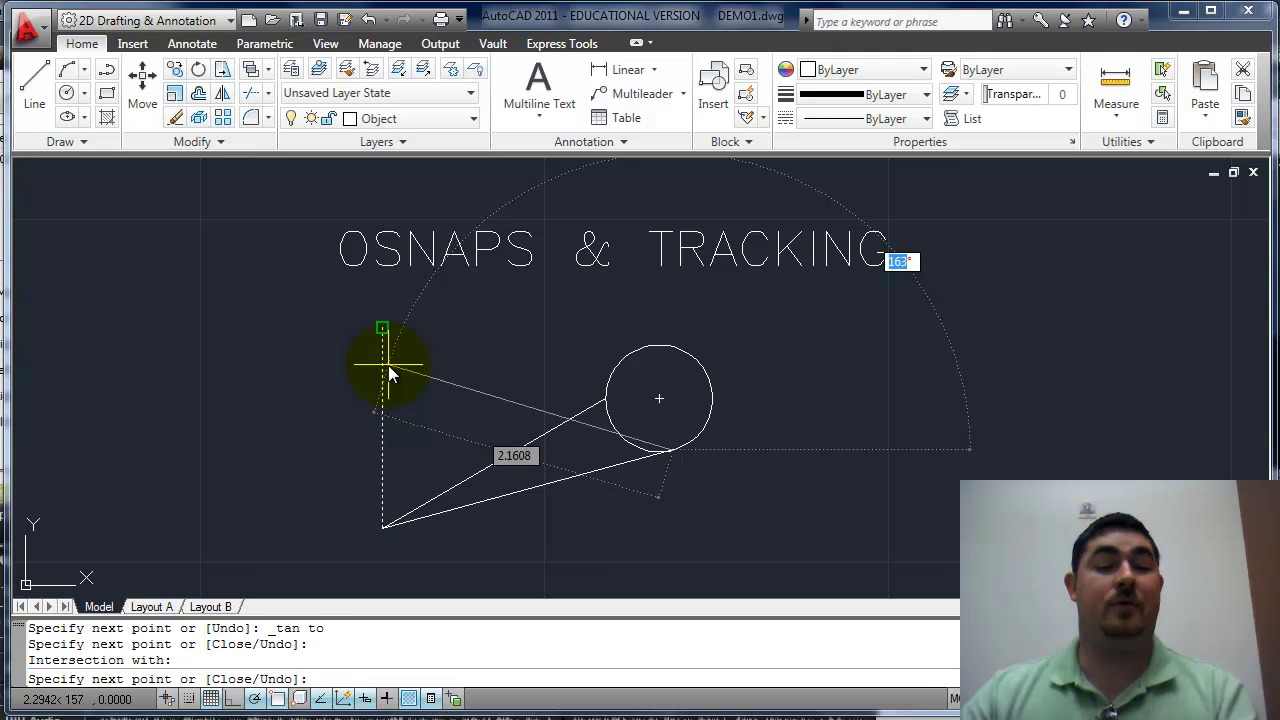
left_click(390, 373)
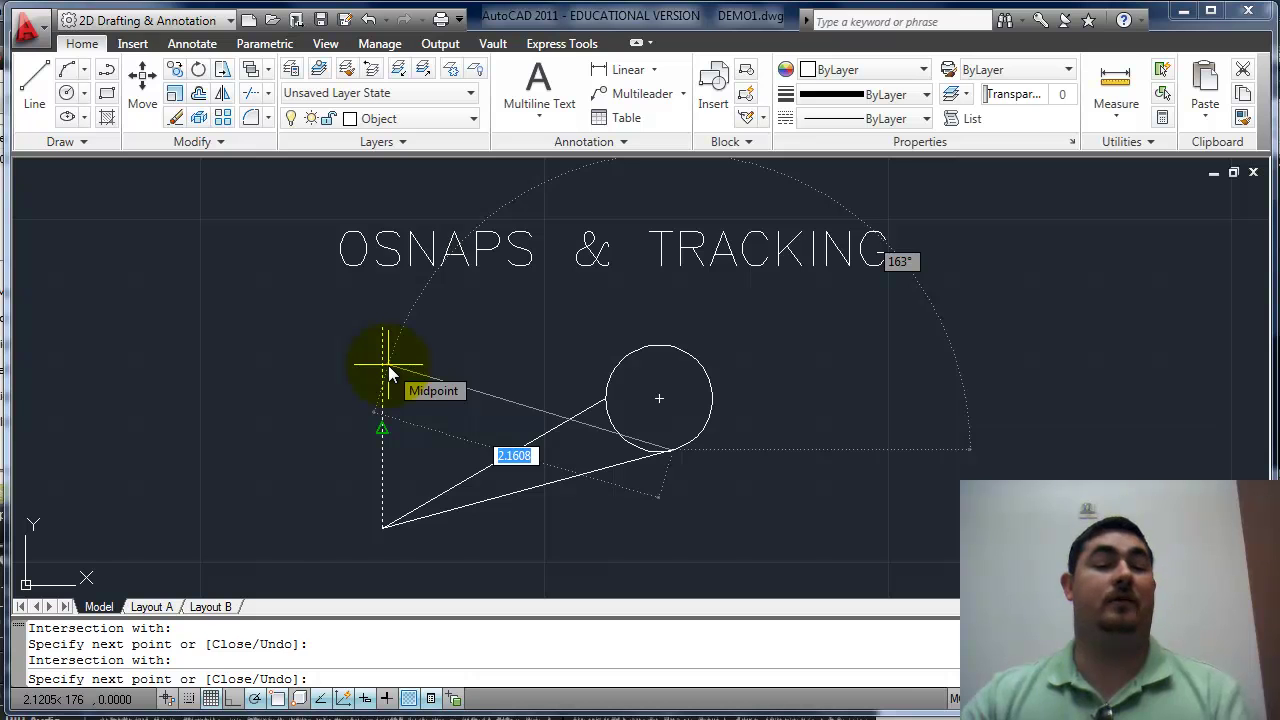
left_click(390, 373)
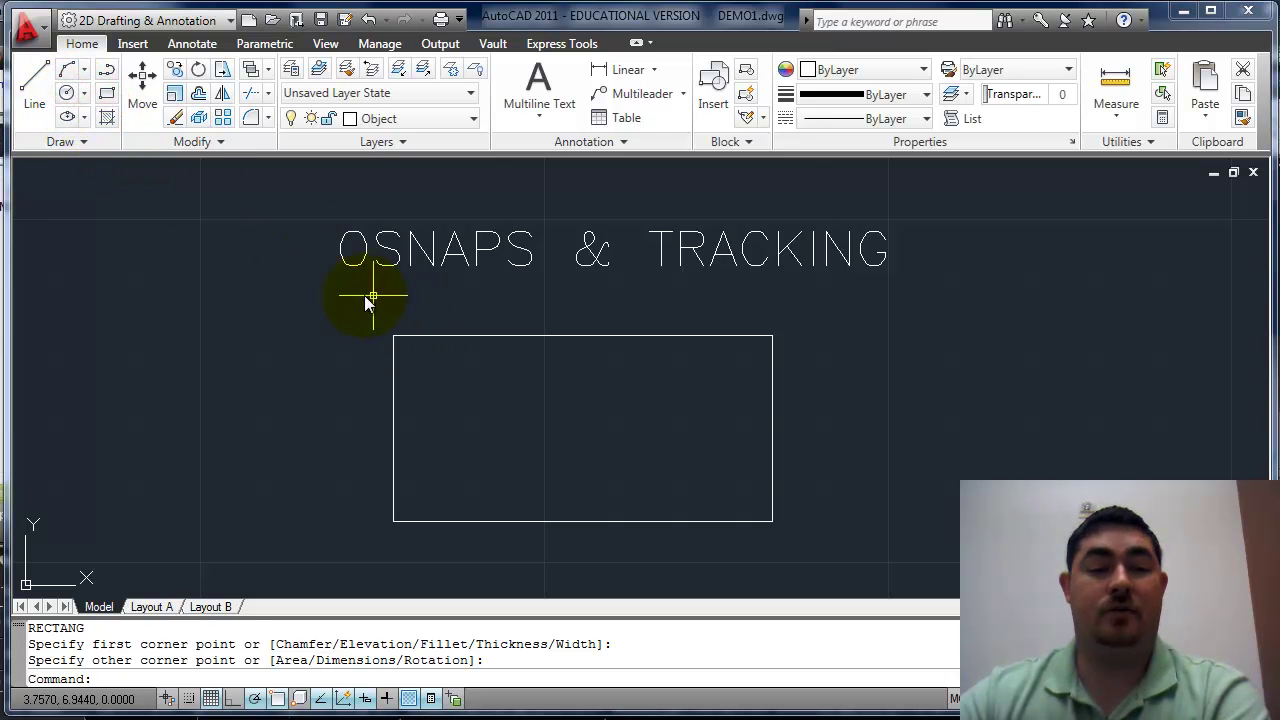
left_click(66, 92)
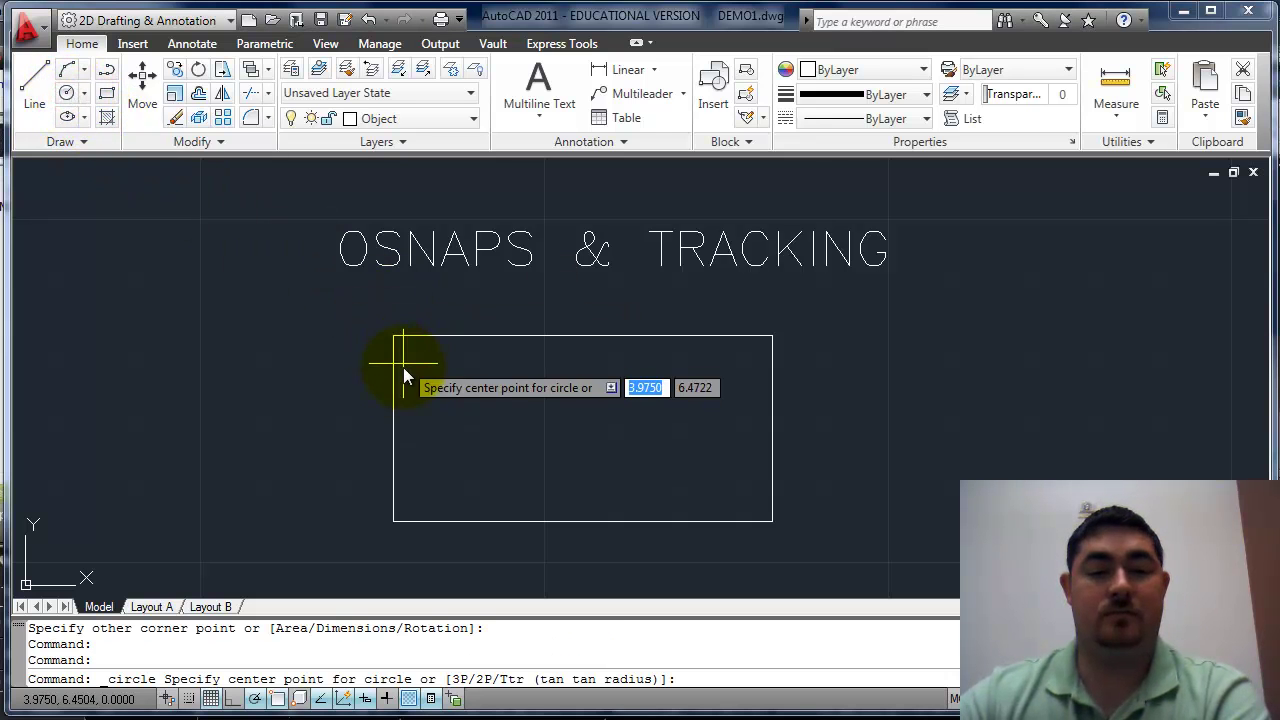
mouse_move(392, 428)
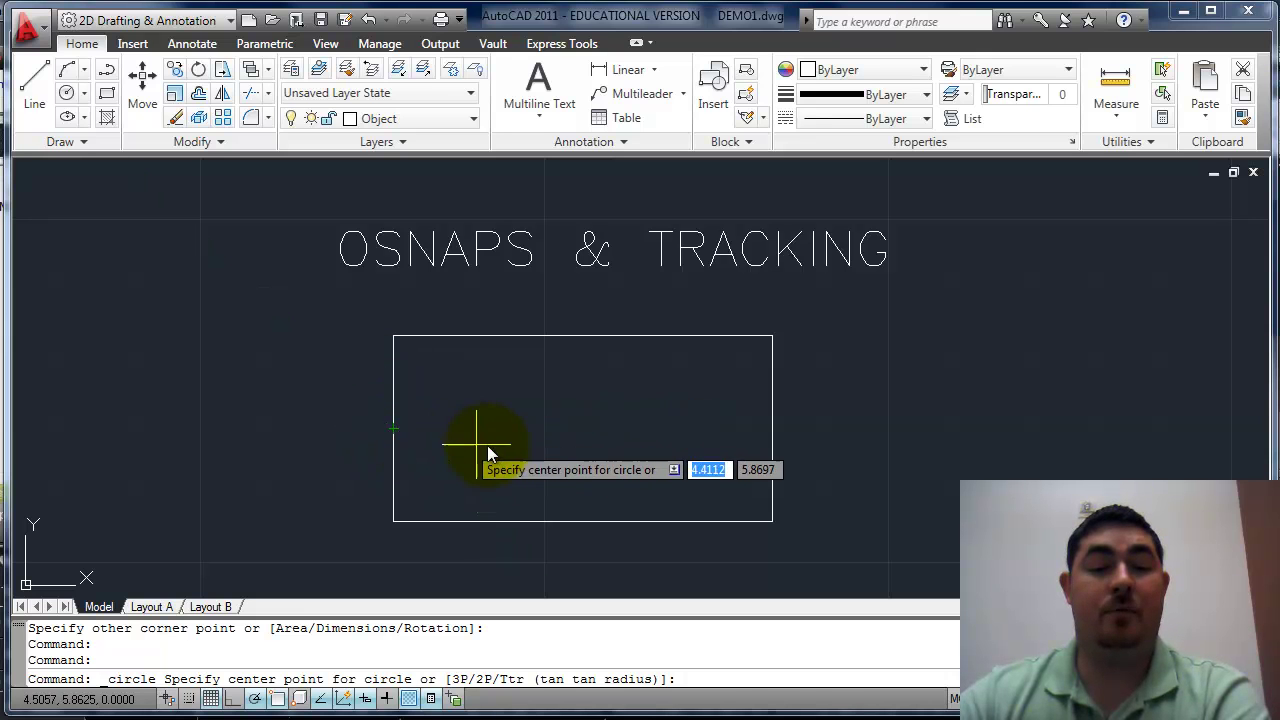
mouse_move(583, 337)
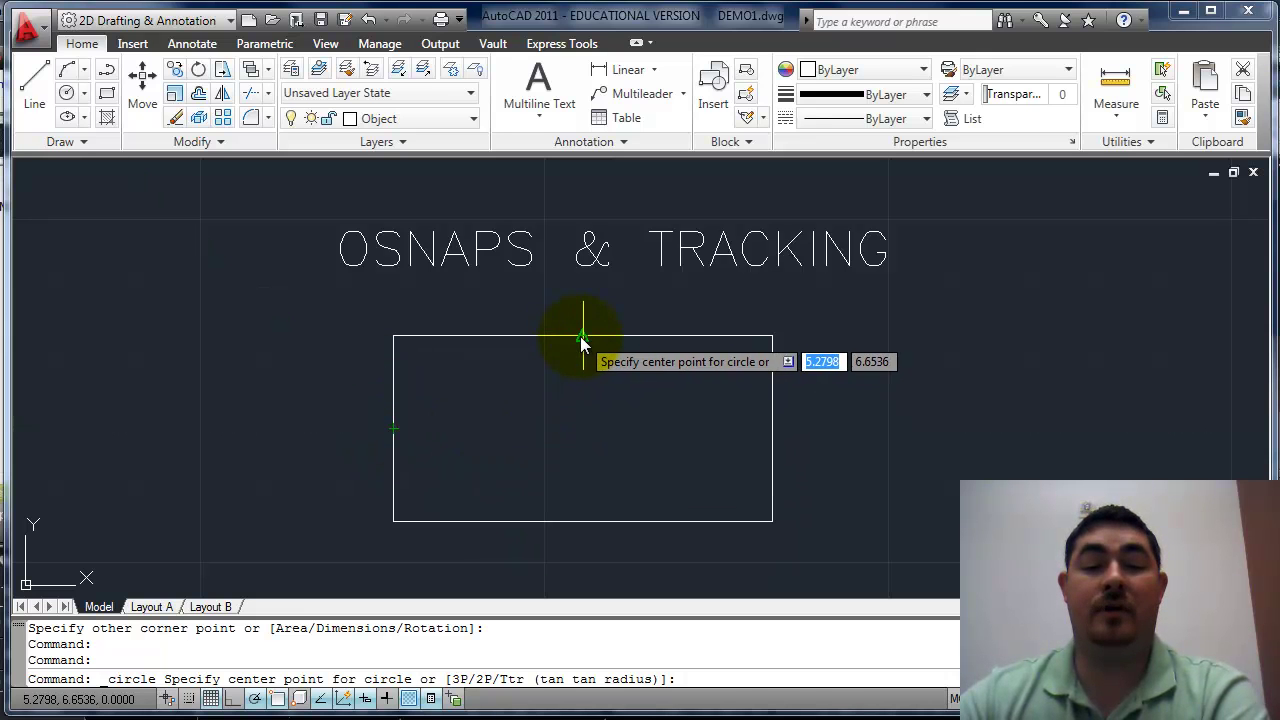
left_click(583, 430)
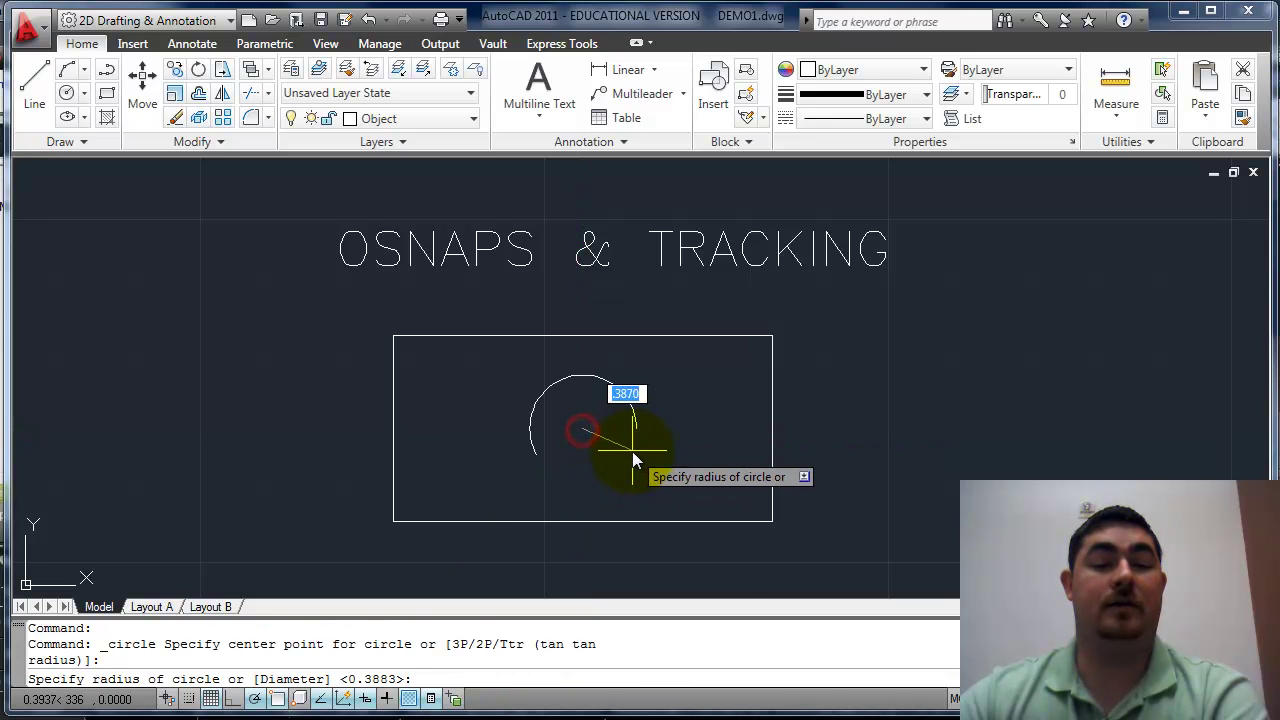
left_click(623, 442)
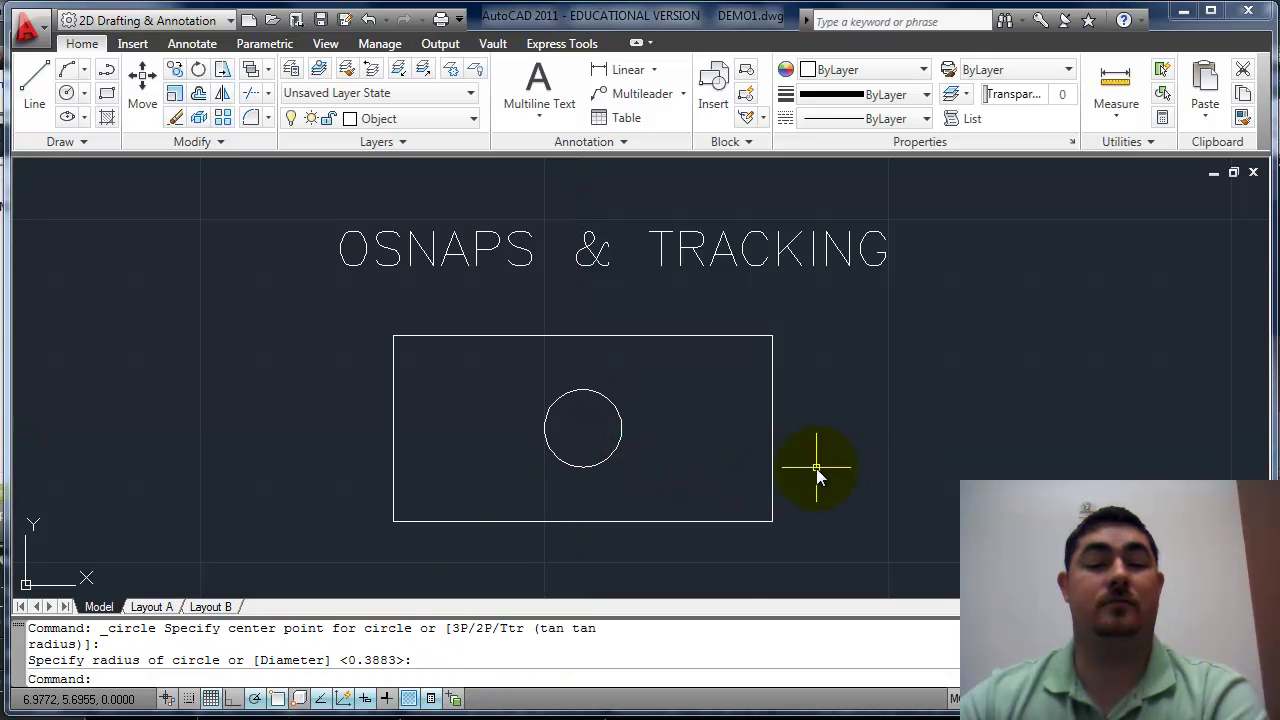
left_click(670, 440)
left_click(608, 443)
key("Delete")
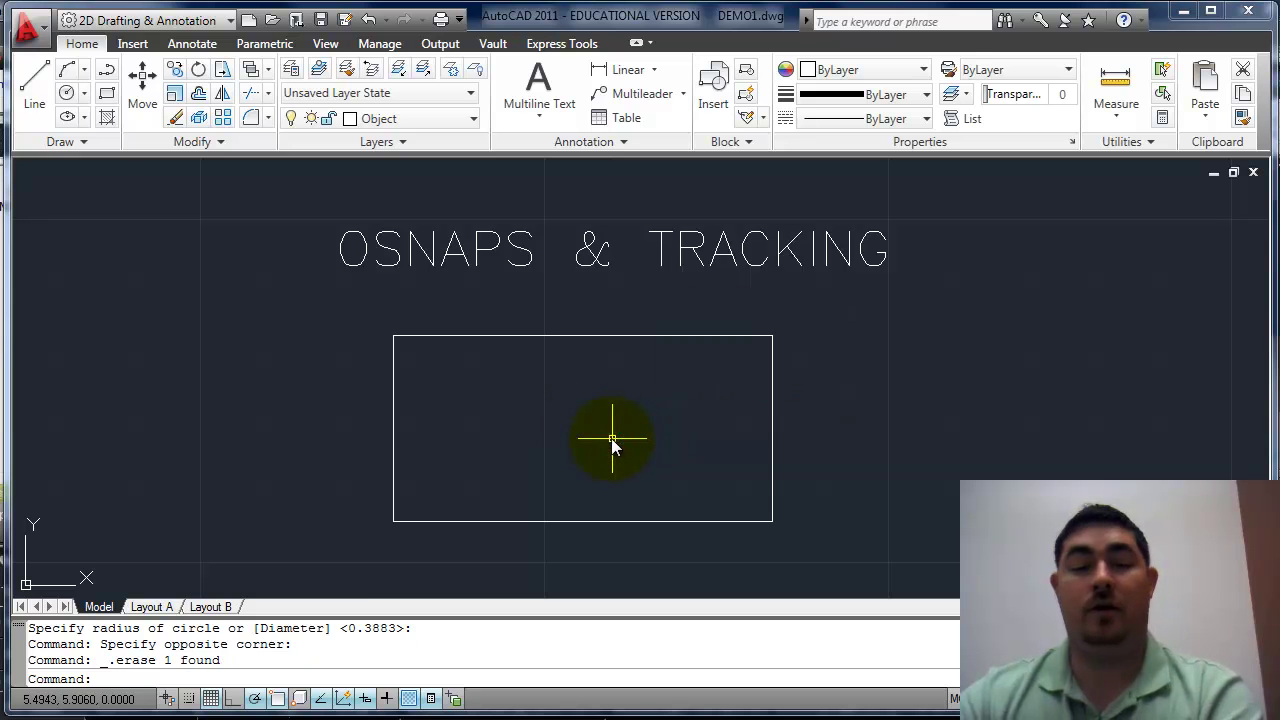
- Draw a small circle centred Mid Between the rectangle's top-left and bottom-right corners
left_click(66, 92)
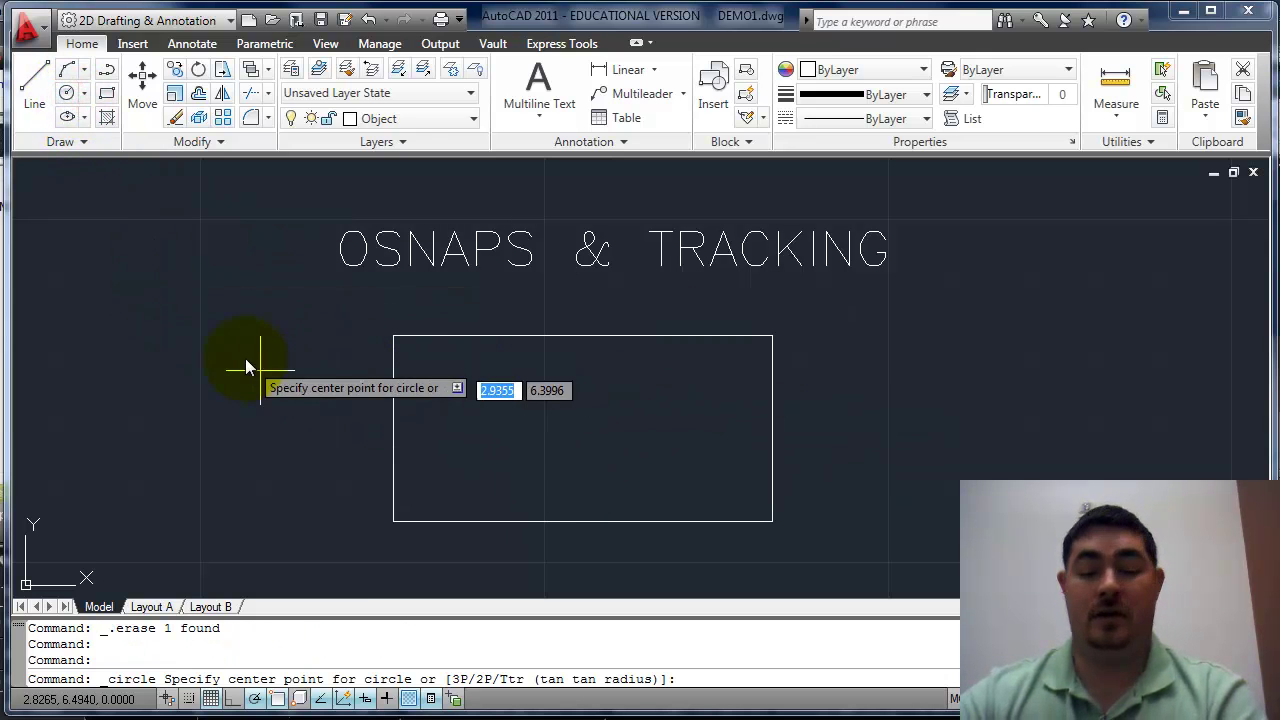
right_click(231, 338, "shift")
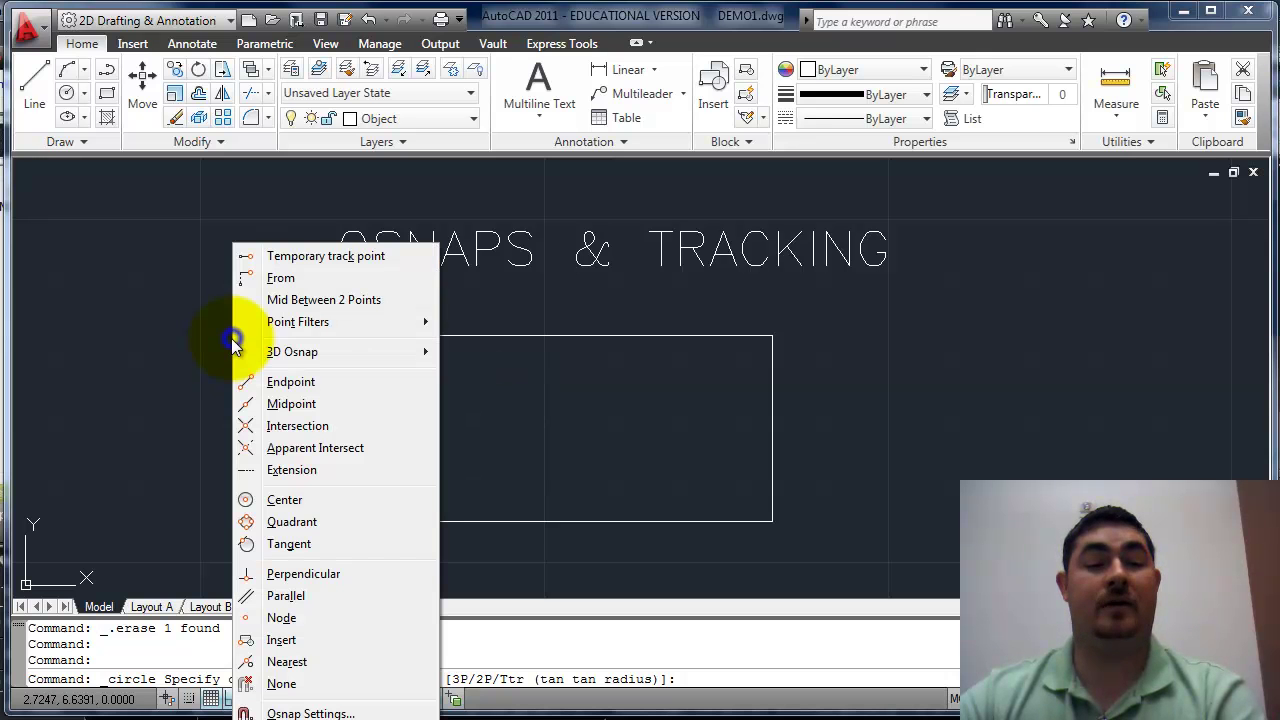
left_click(325, 305)
left_click(394, 337)
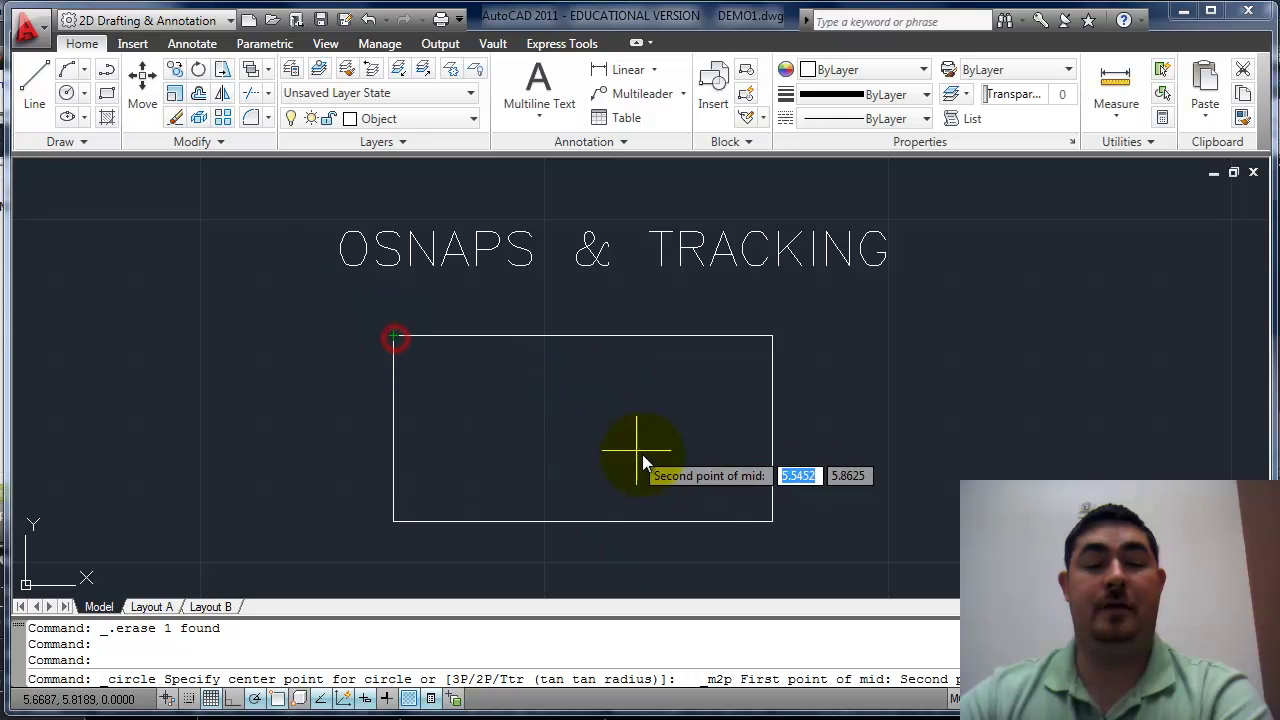
left_click(772, 521)
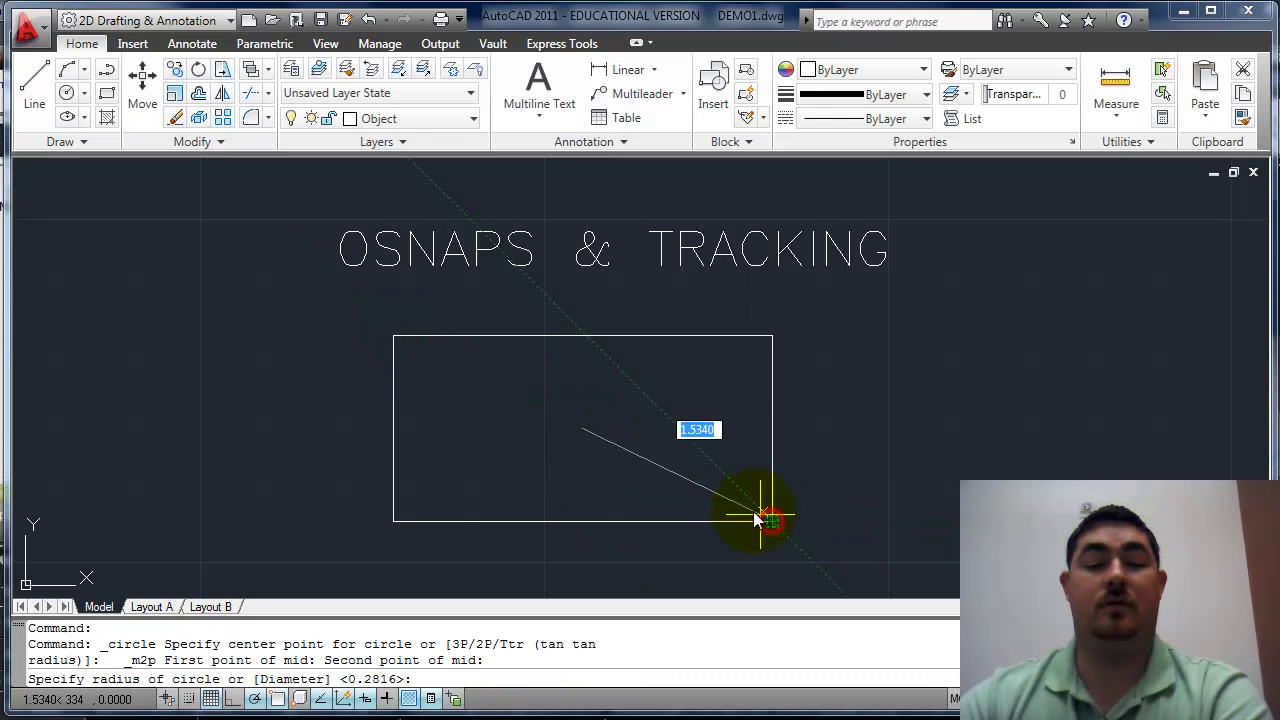
left_click(603, 448)
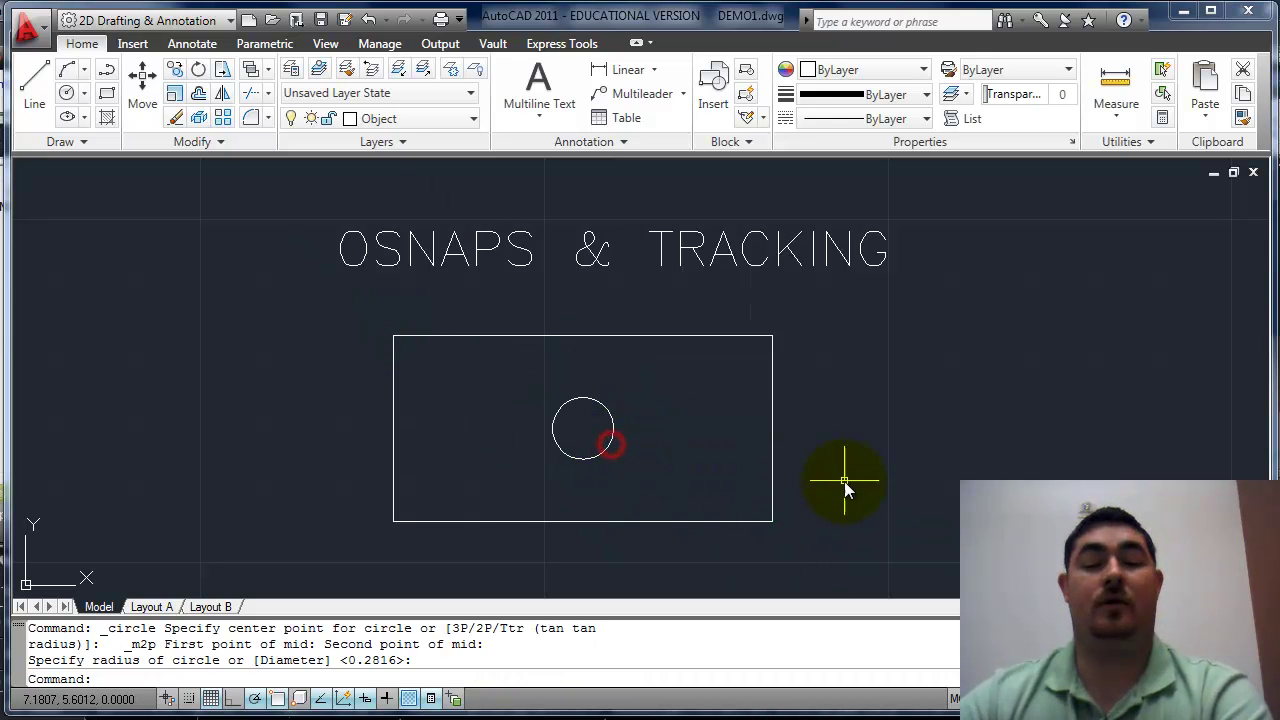